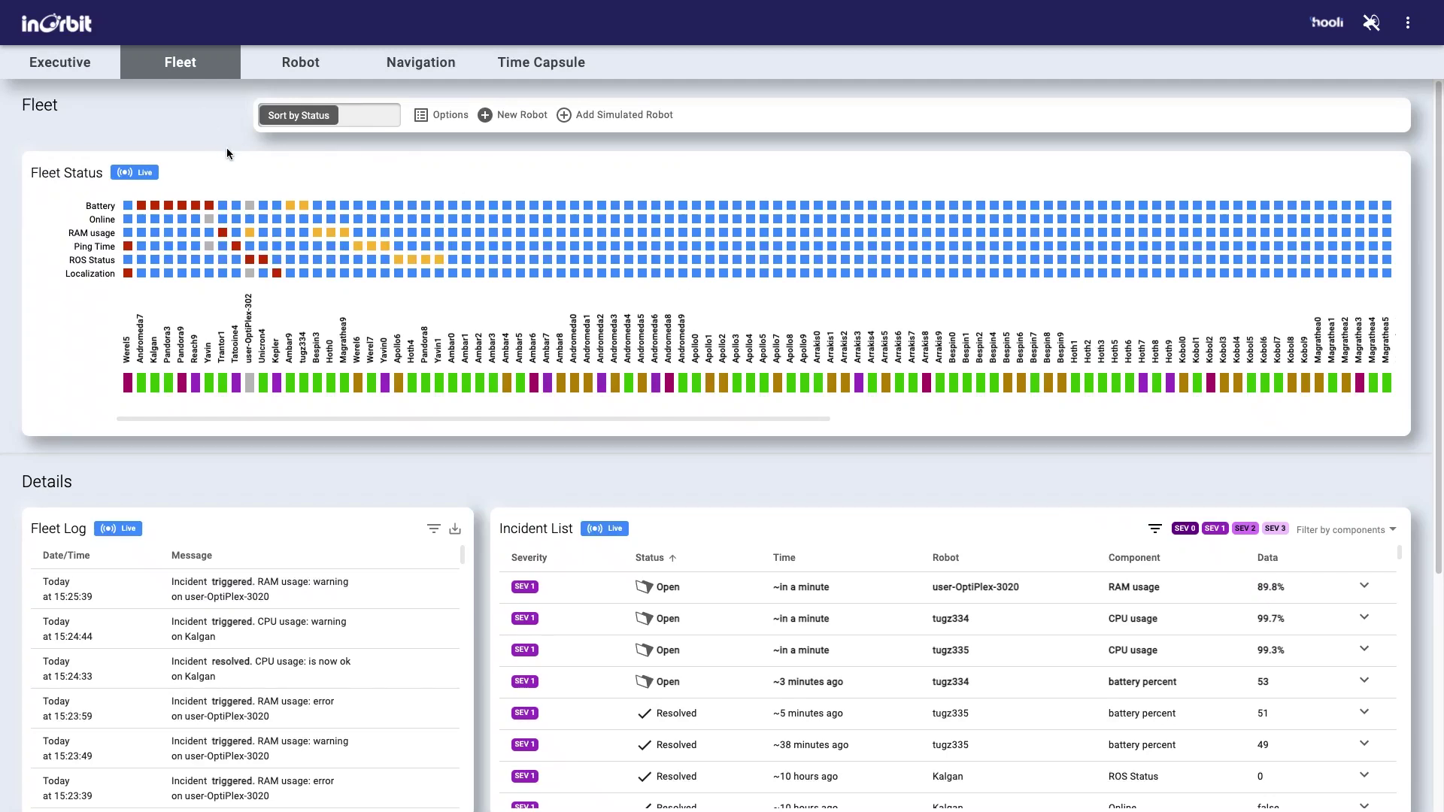
# Filter the Fleet dashboard to robot Kalgan using its Fleet Status grid column.
pyautogui.click(158, 302)
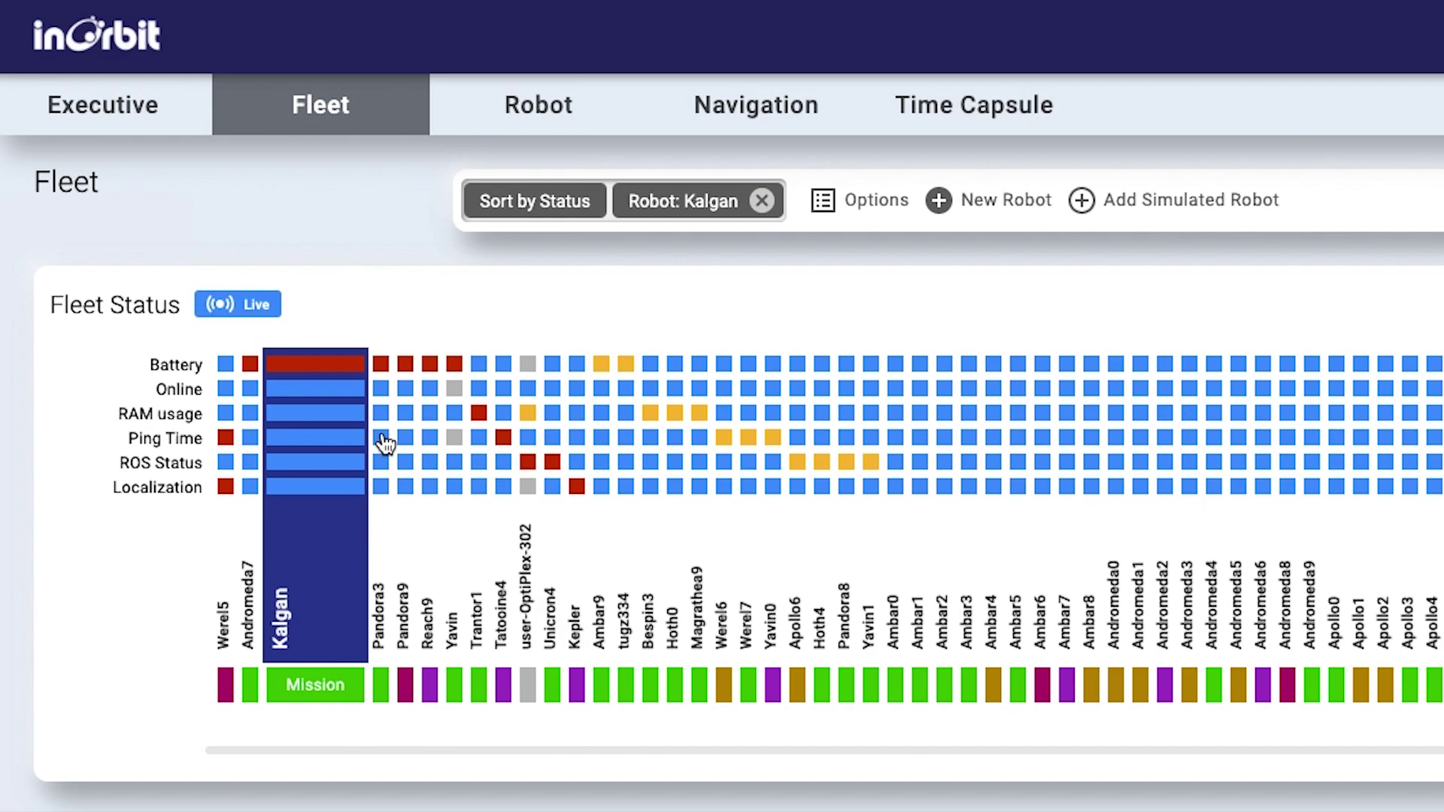
# Show robot tugz335 in the Navigation view and start a go-around for its obstacle stop.
pyautogui.click(522, 114)
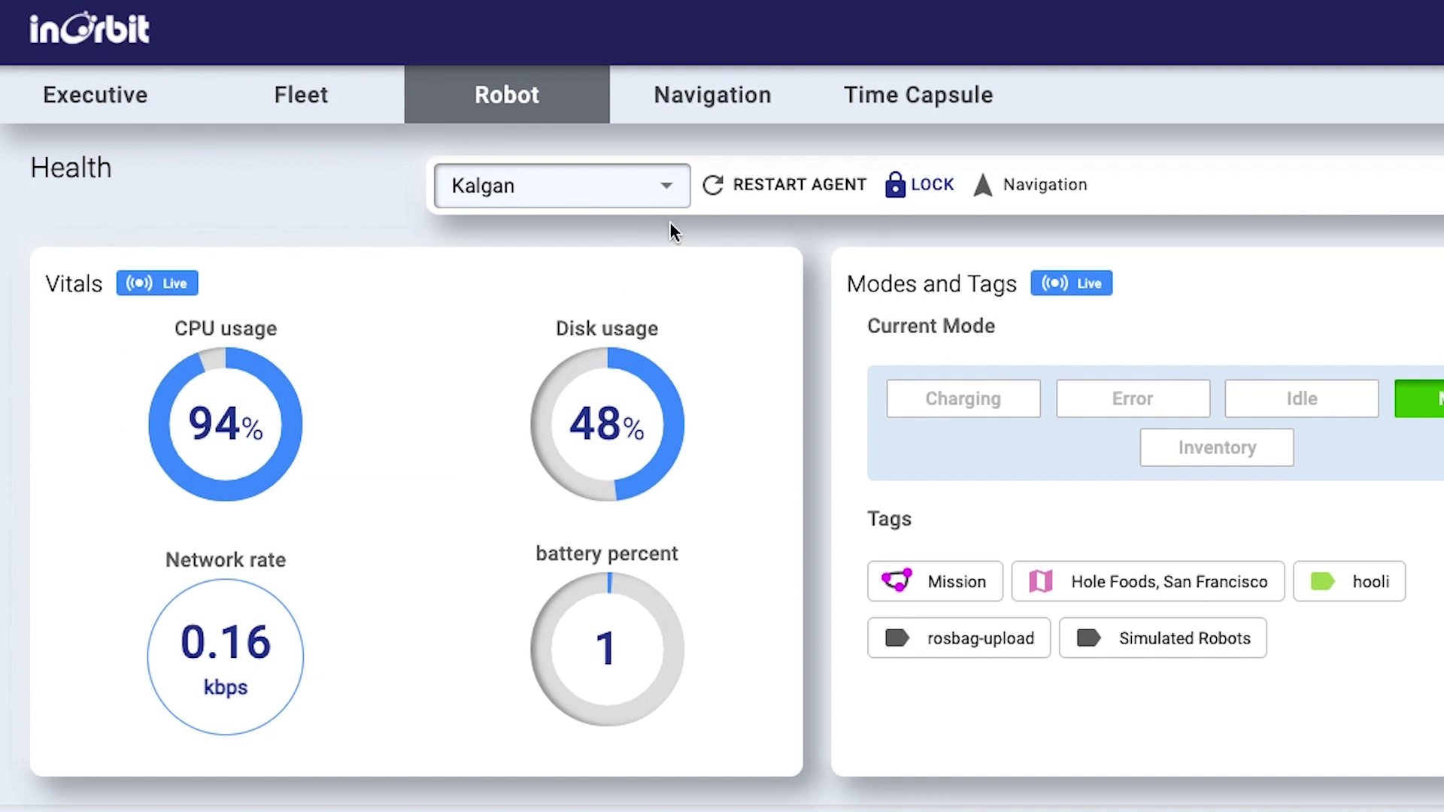
pyautogui.click(666, 187)
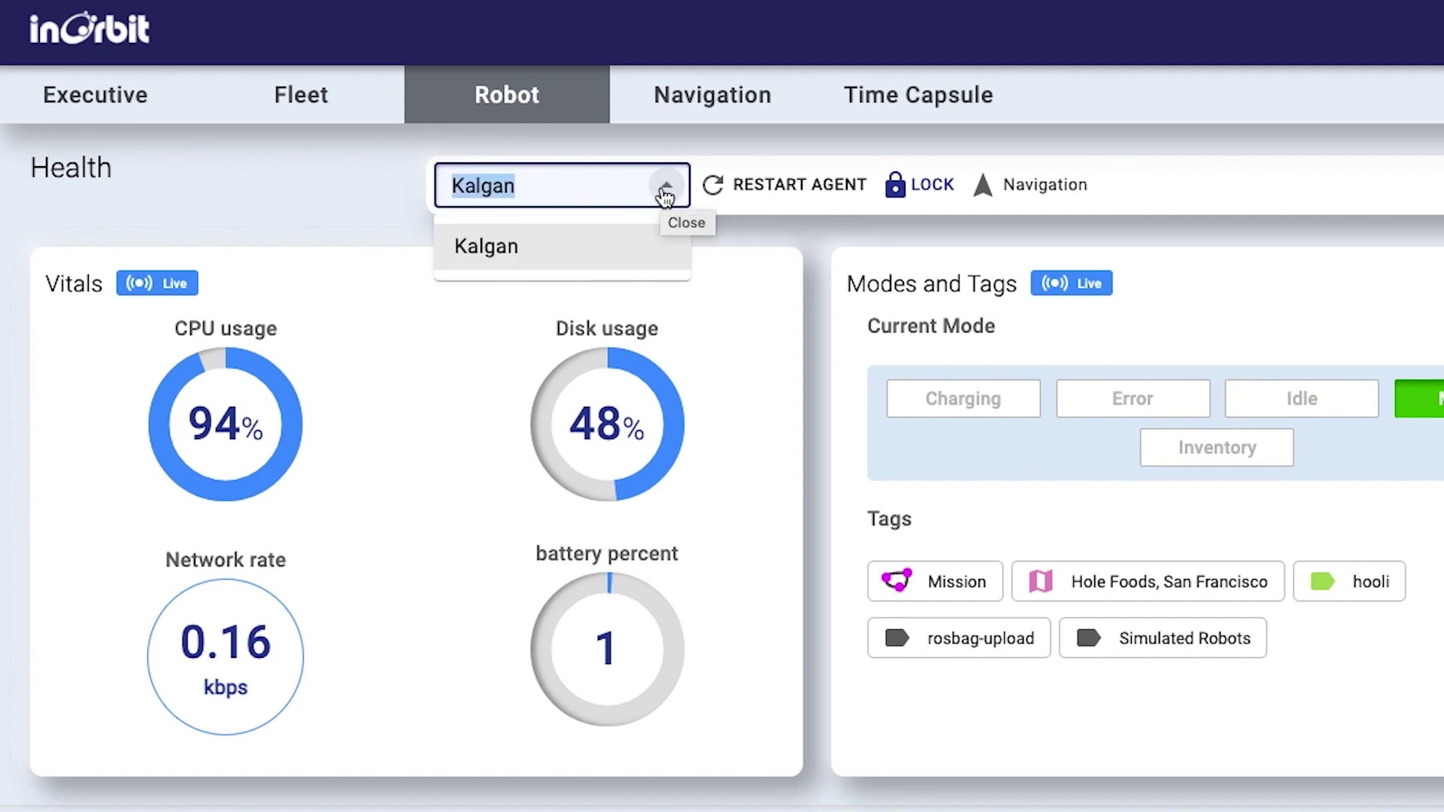
pyautogui.write('tug')
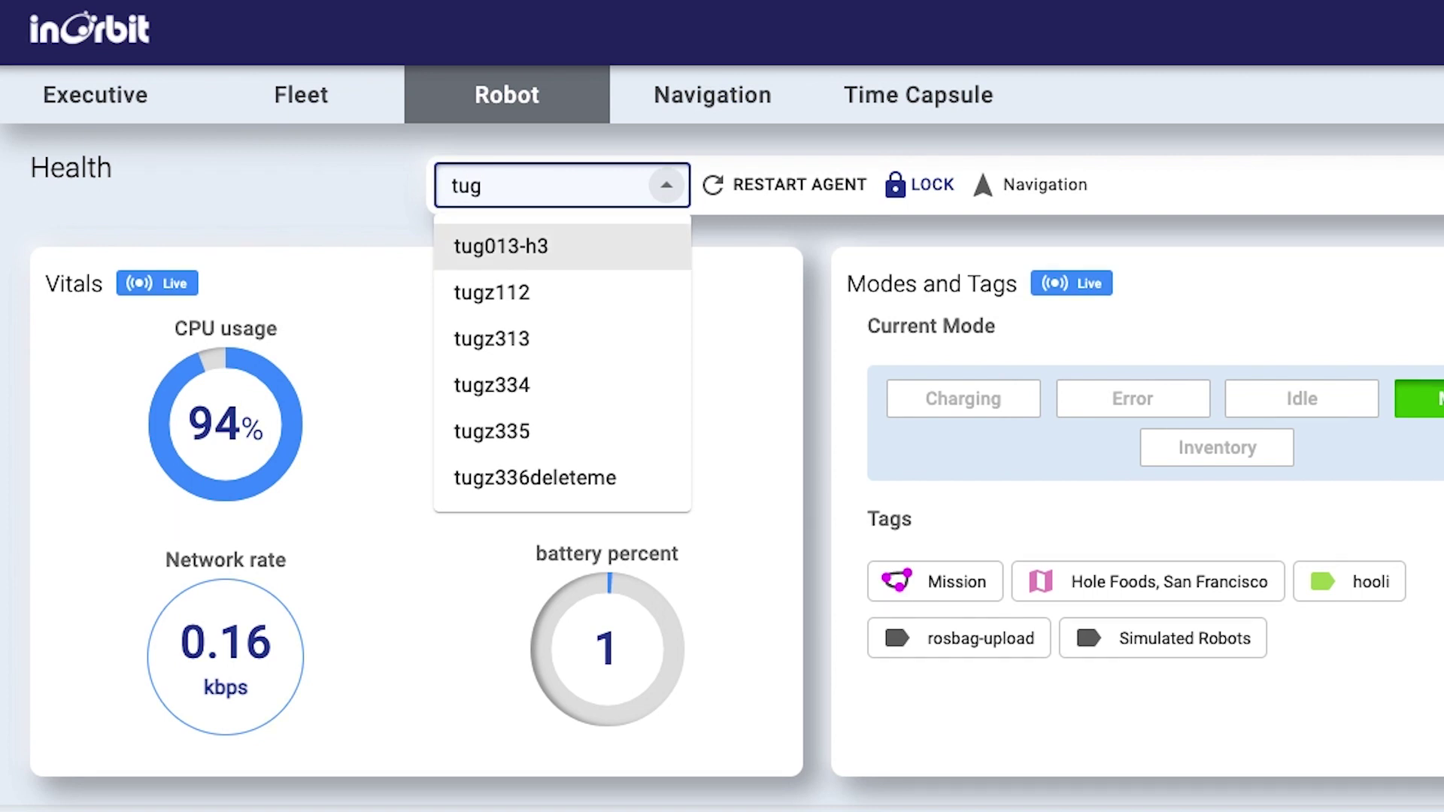
pyautogui.write('ug')
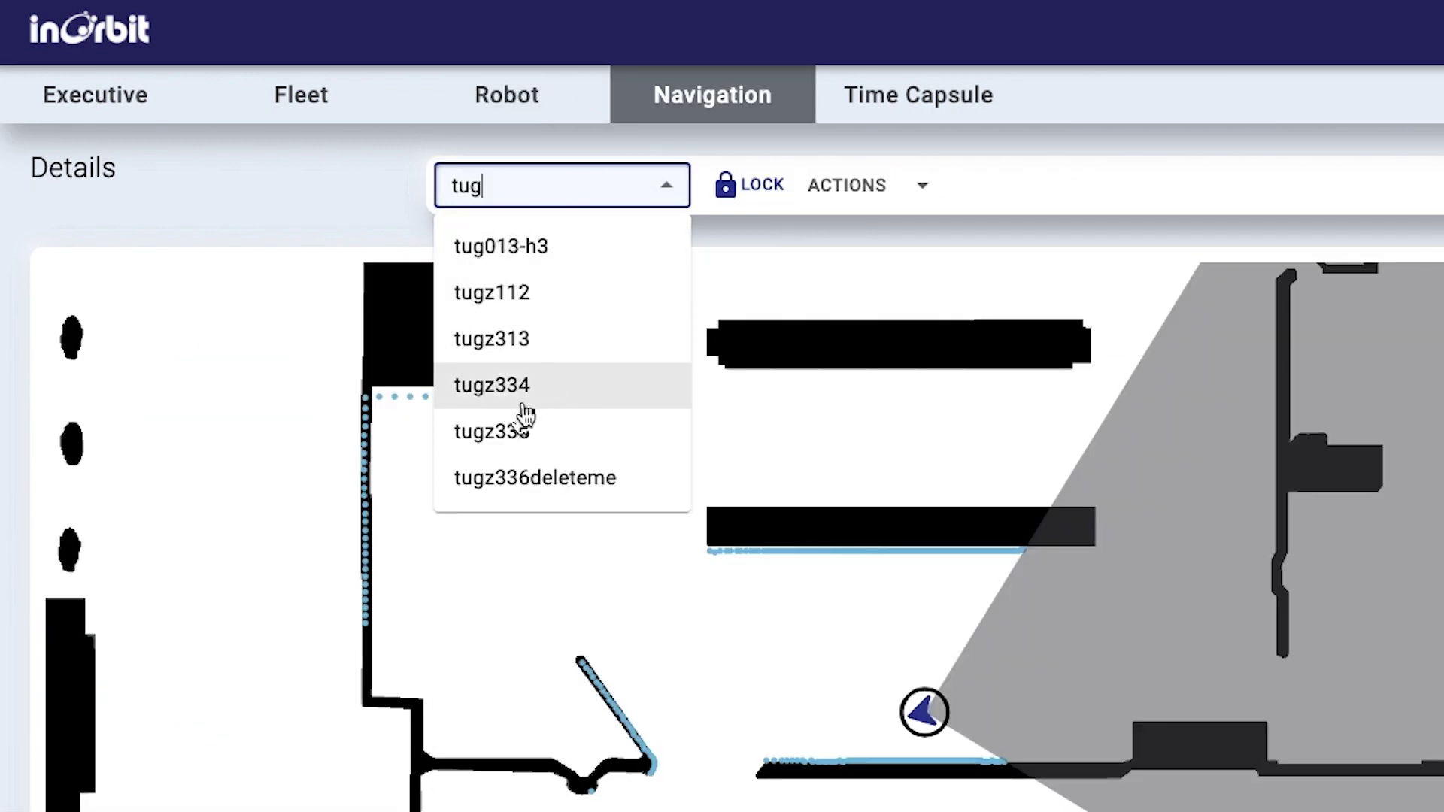
pyautogui.click(514, 433)
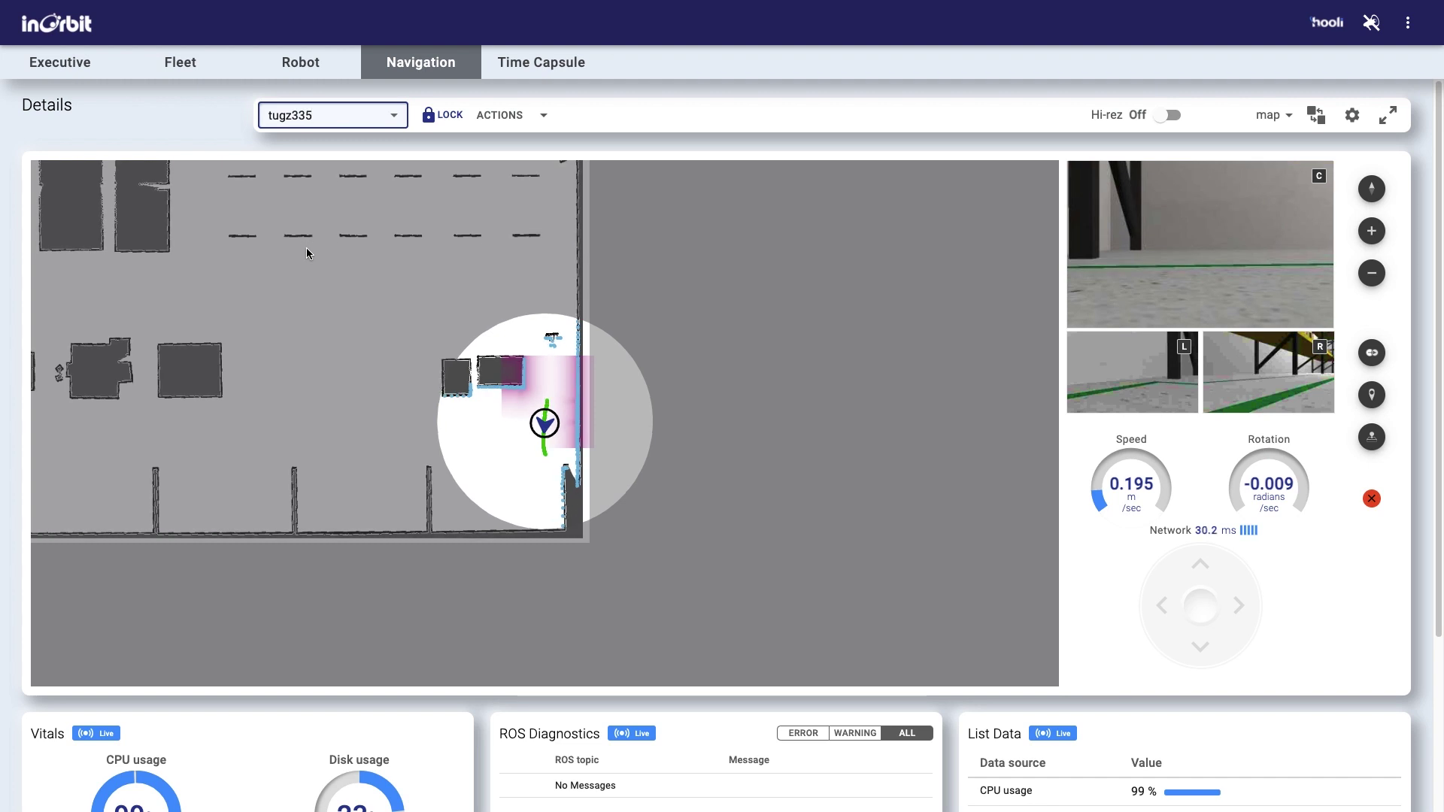
pyautogui.click(1182, 109)
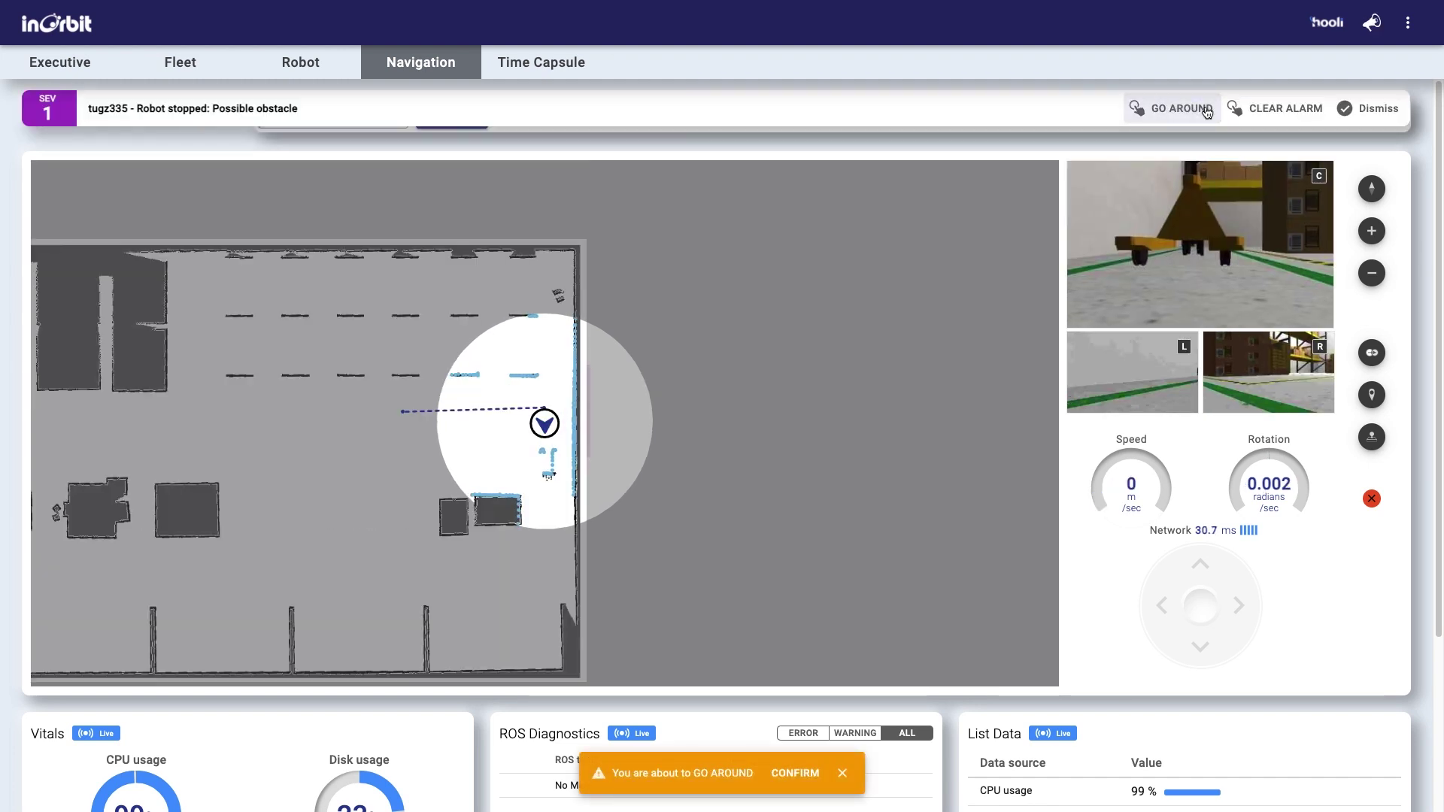
# Confirm the go-around command for tugz335.
pyautogui.click(792, 774)
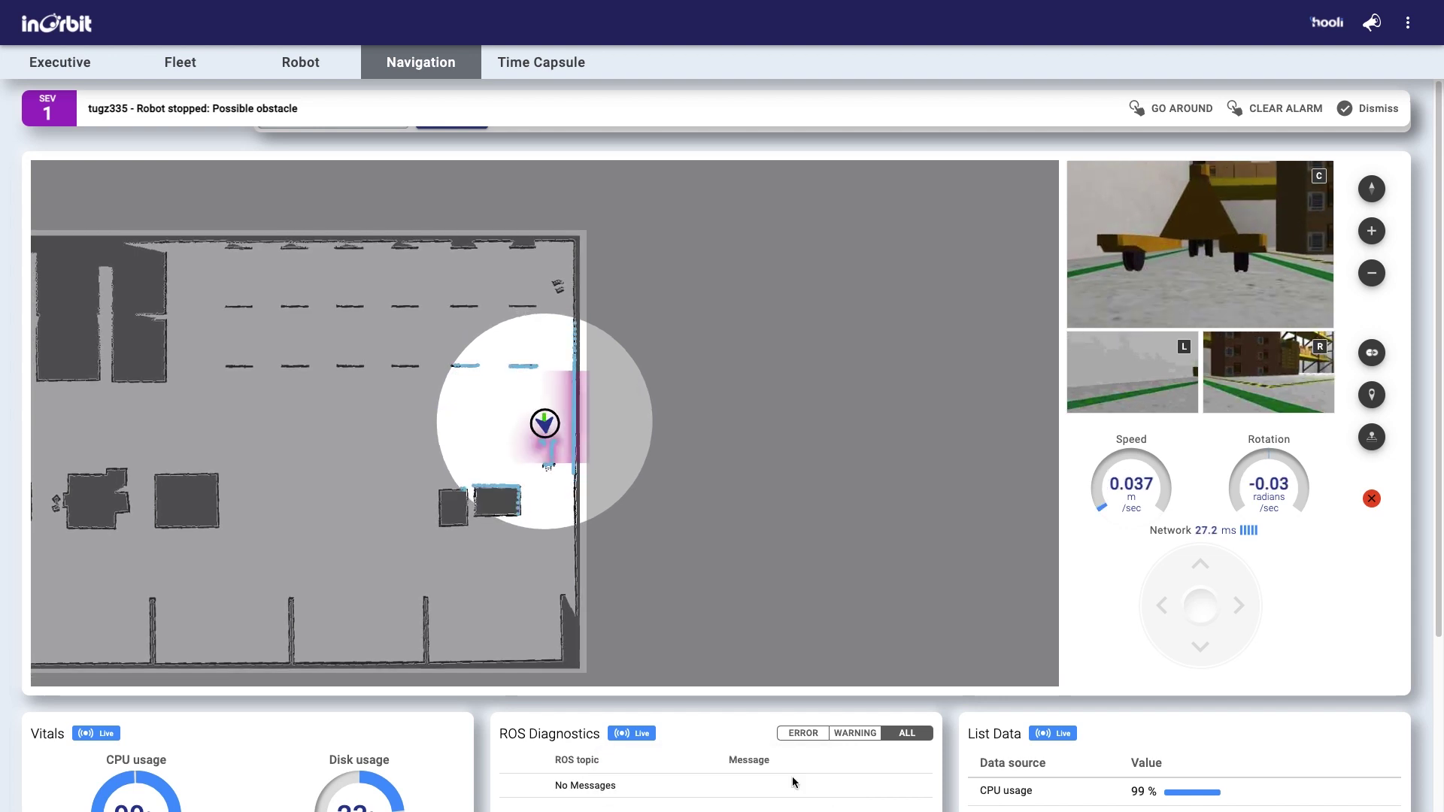